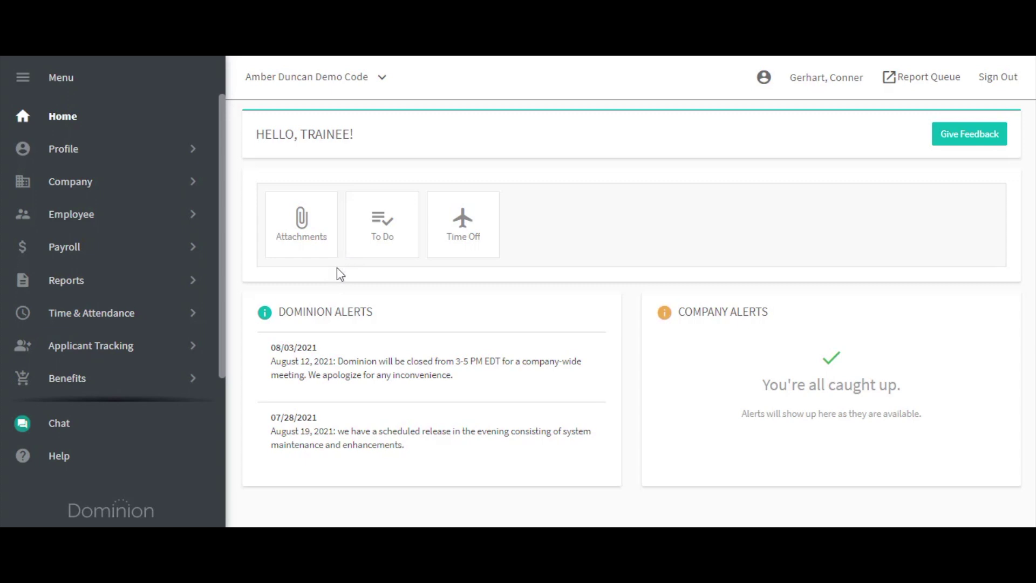
# Step: Go to Time & Attendance > Time Card Management > Time Card Authorization and load the filtered time cards
pyautogui.click(145, 322)
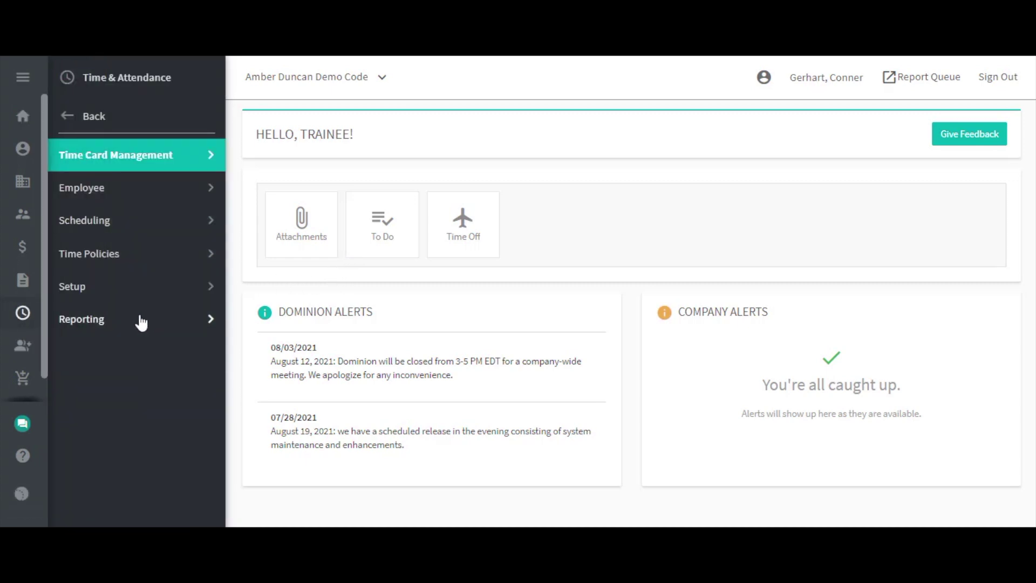
pyautogui.click(205, 159)
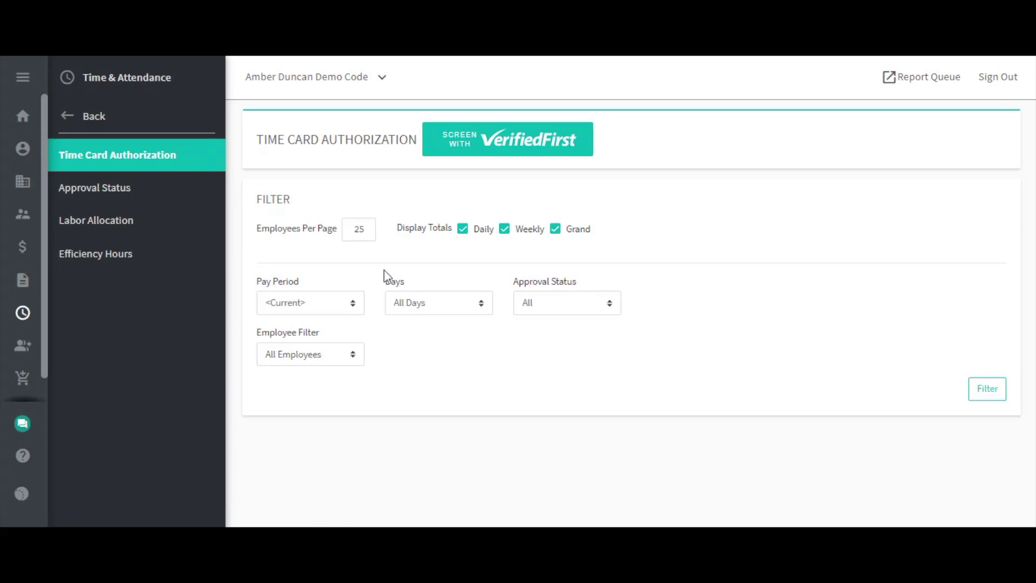
pyautogui.click(985, 403)
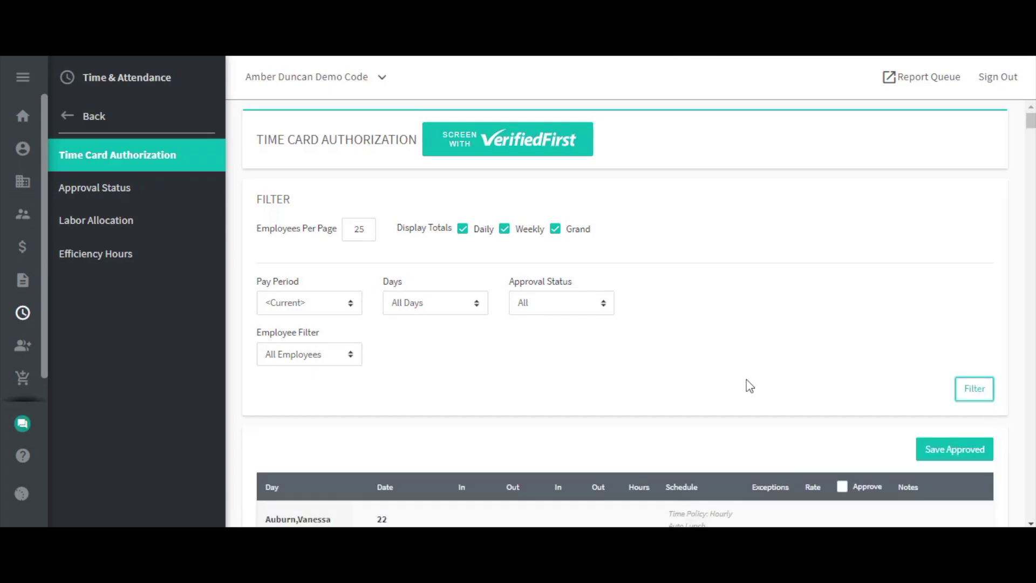
# Step: Scroll down to the employee's weekly time card with its punches, schedule and exceptions
pyautogui.scroll(-2, 749, 386)
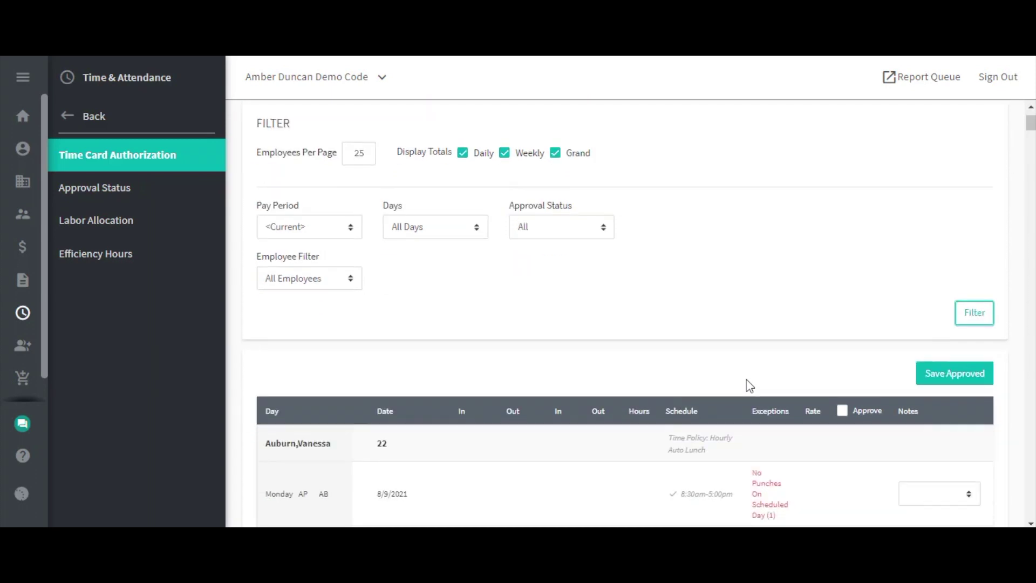
pyautogui.scroll(-2, 749, 386)
pyautogui.scroll(-2, 749, 386)
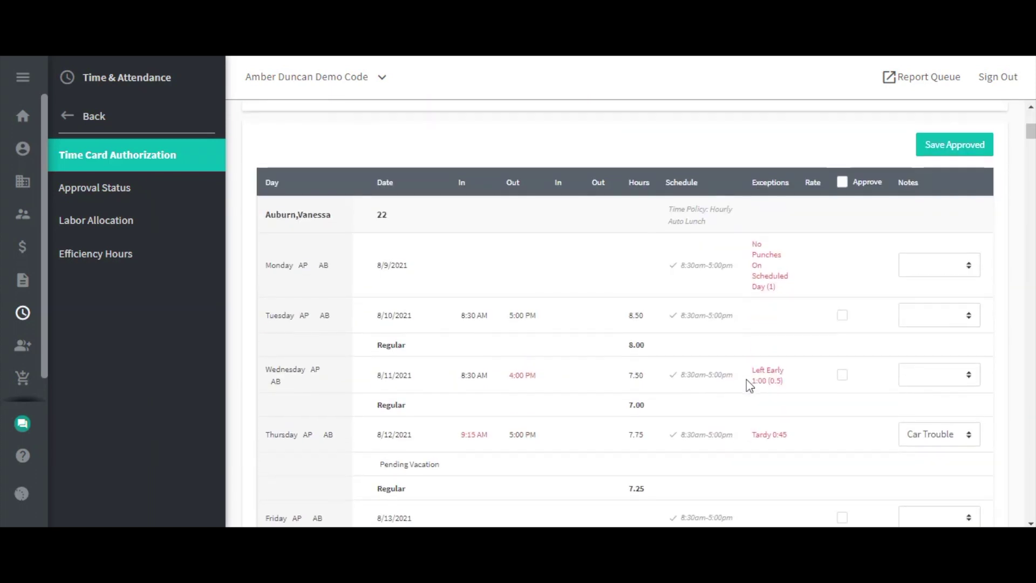
pyautogui.scroll(-2, 749, 386)
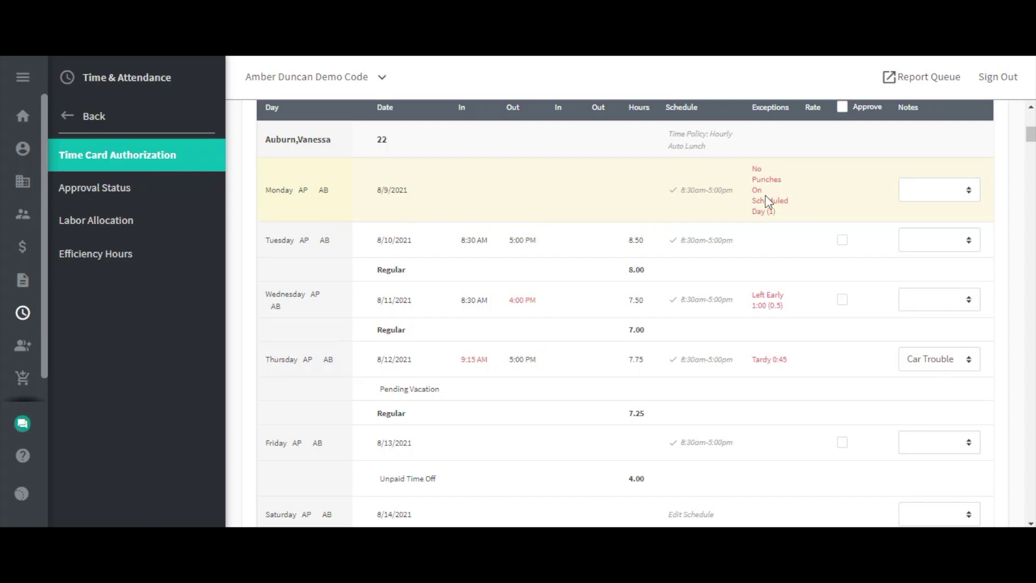
# Step: Add an 8-hour Unpaid Time Off benefit entry to Monday 8/9/2021
pyautogui.click(326, 198)
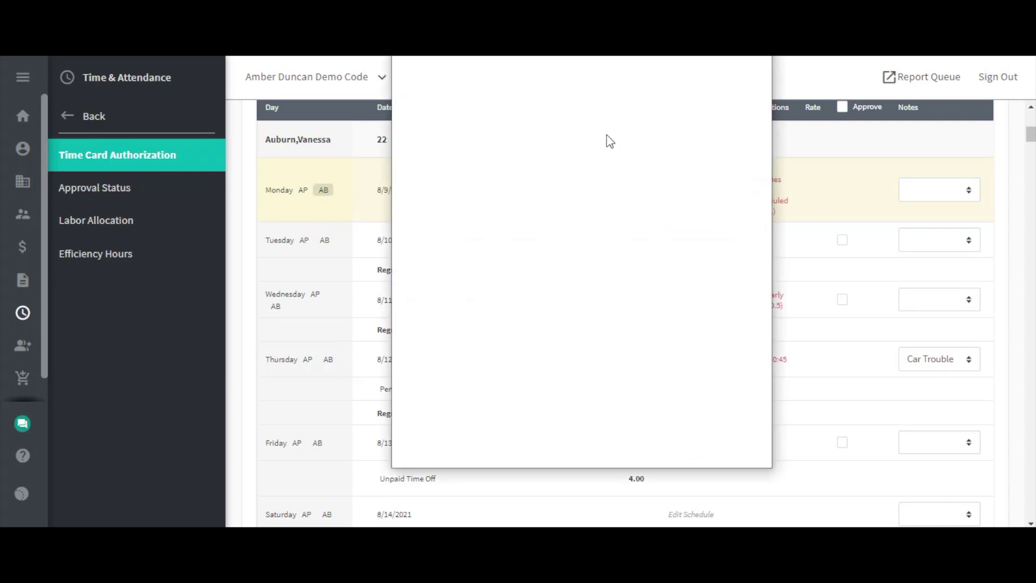
pyautogui.click(589, 114)
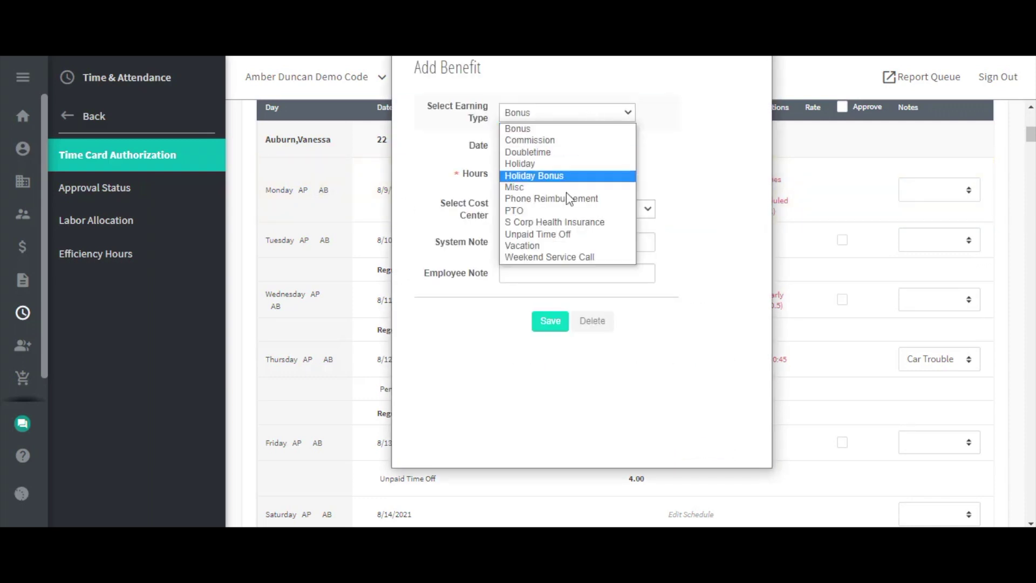
pyautogui.click(548, 235)
pyautogui.click(533, 209)
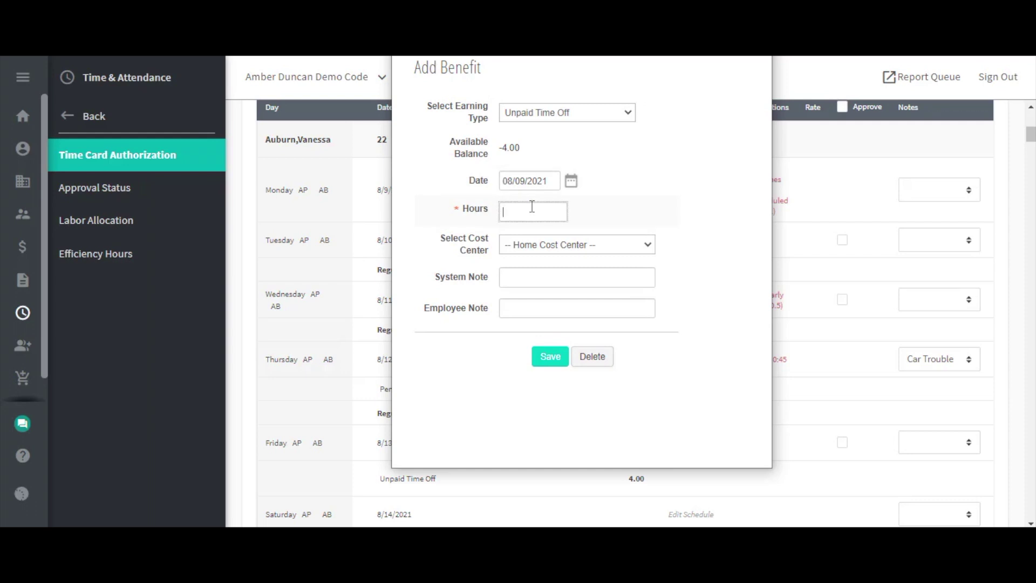
pyautogui.write('8')
pyautogui.click(534, 248)
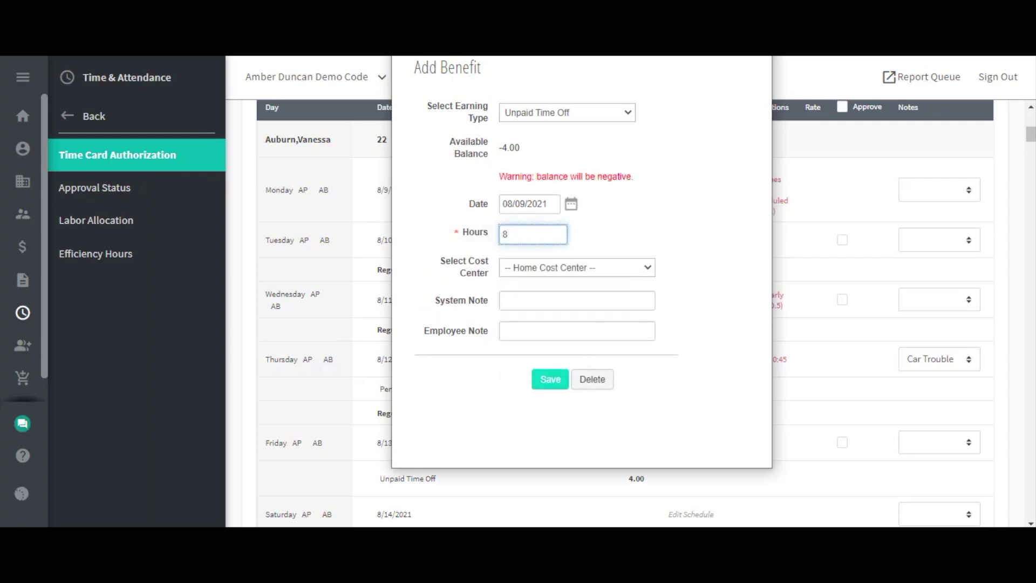
pyautogui.click(669, 123)
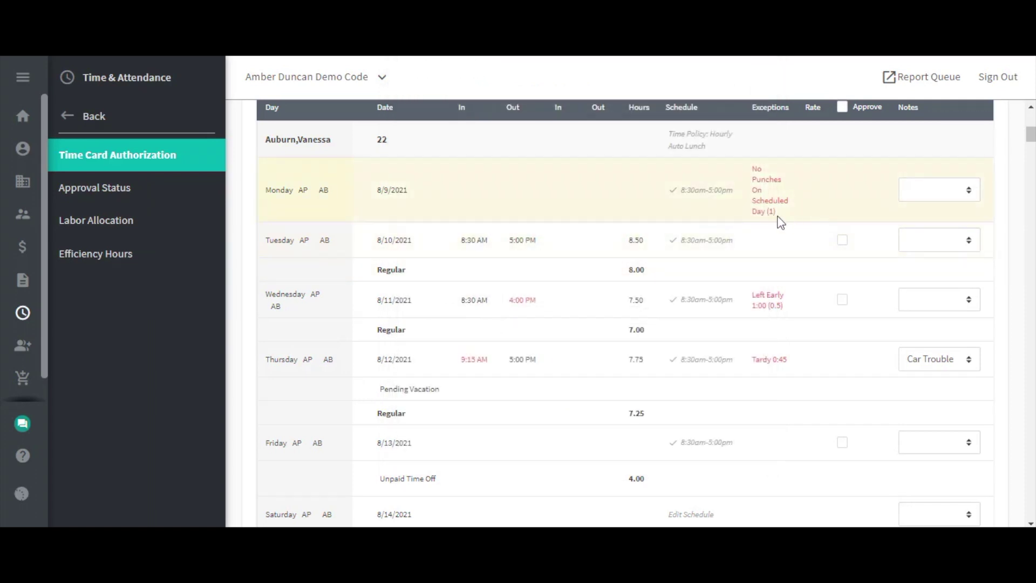
# Step: Set Monday's absence note to Unexcused, replacing Excused, and save the approvals
pyautogui.click(969, 190)
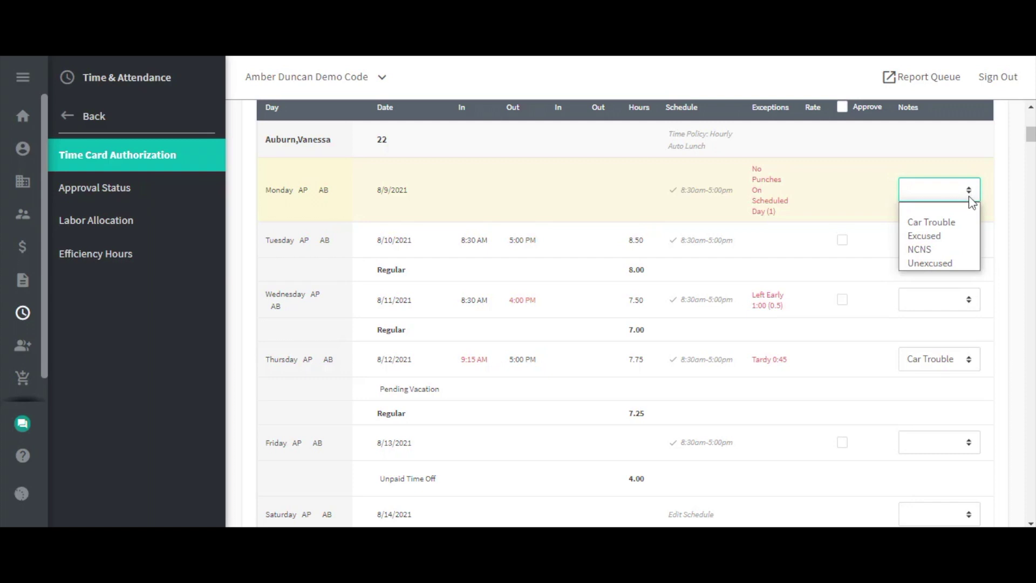
pyautogui.click(958, 237)
pyautogui.click(963, 149)
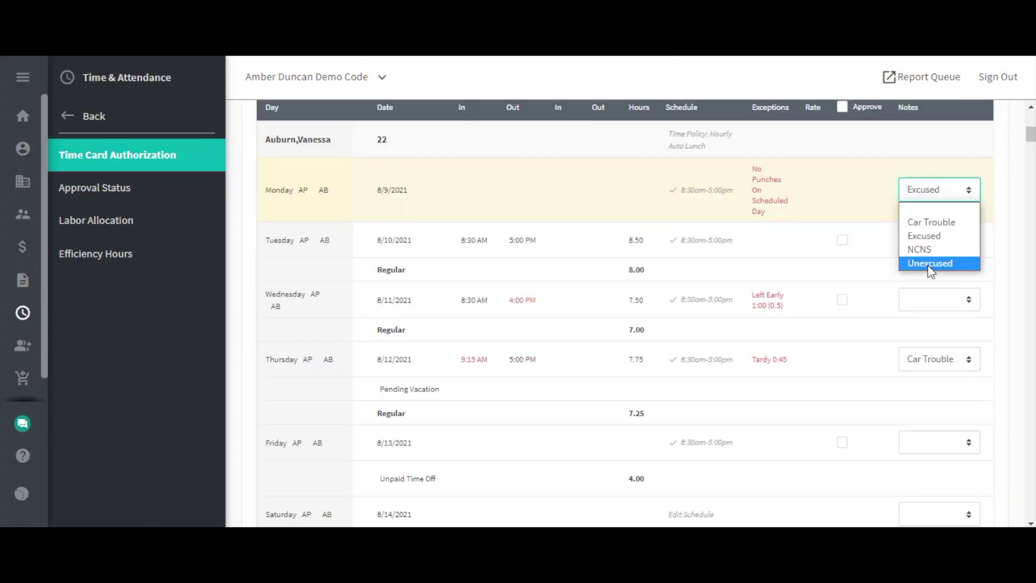
pyautogui.click(928, 265)
pyautogui.click(939, 146)
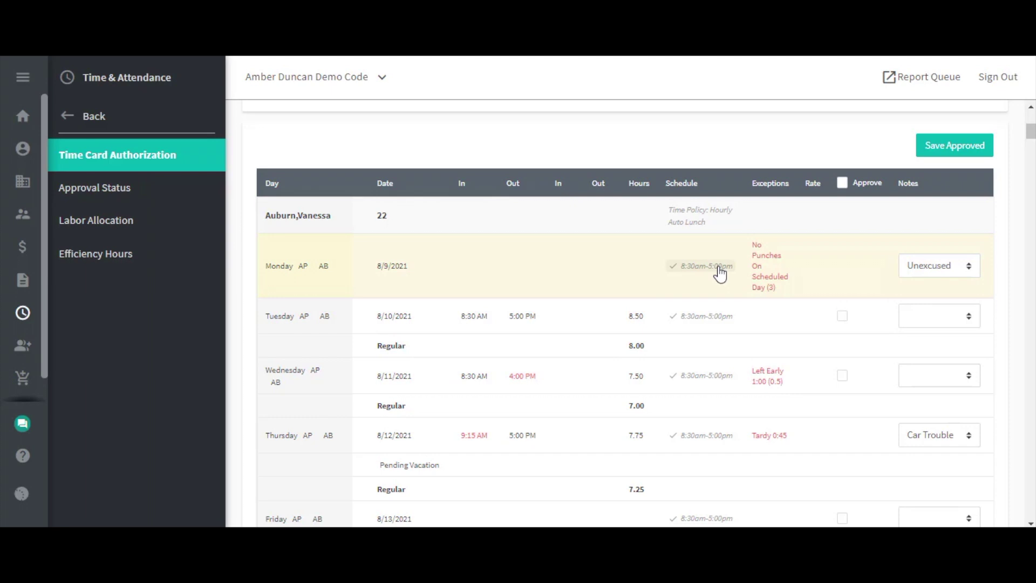
# Step: Delete Monday's 8:30am–5:00pm scheduled shift and confirm the deletion
pyautogui.click(719, 270)
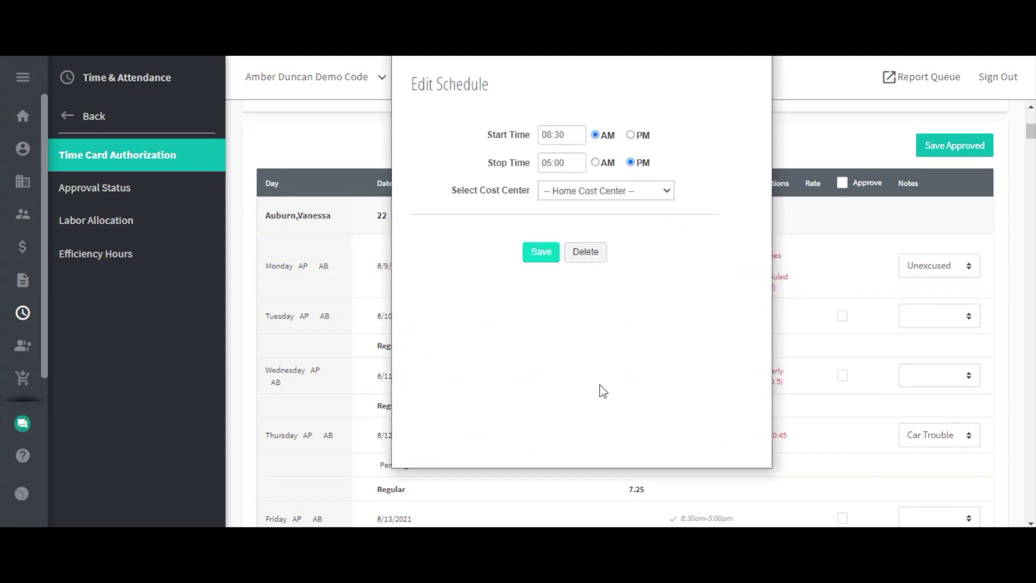
pyautogui.click(598, 252)
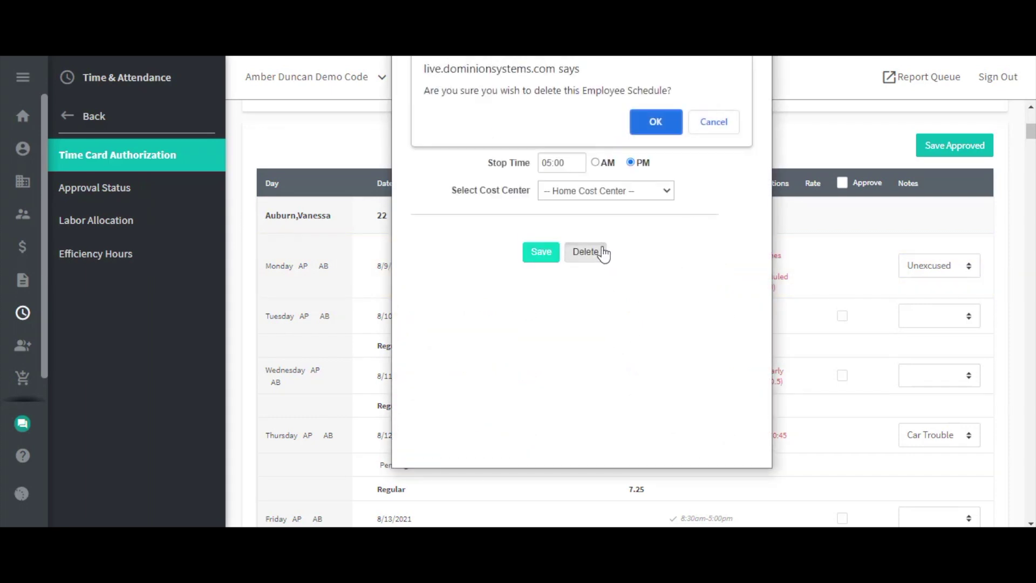
pyautogui.click(675, 122)
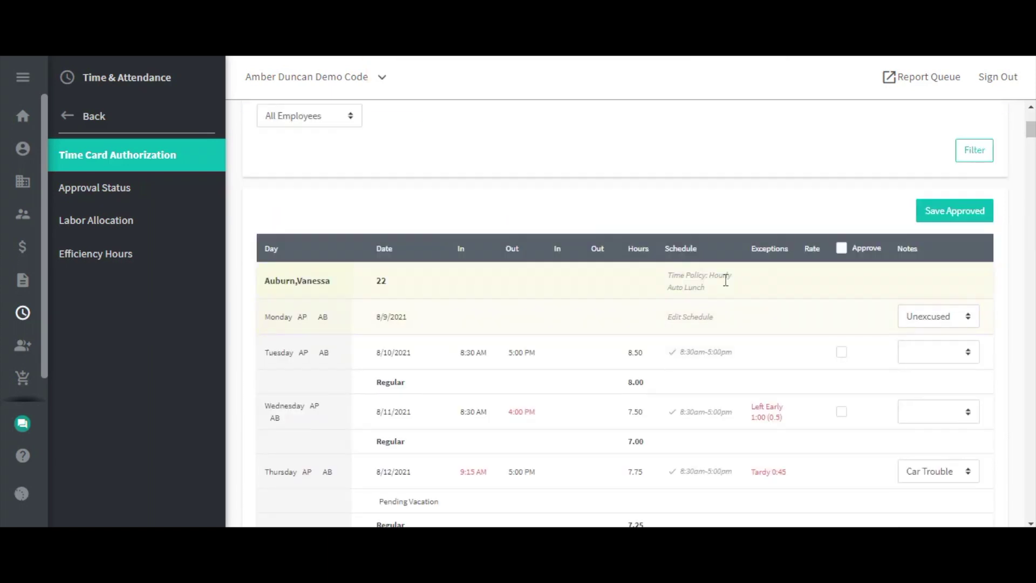
# Step: Change Wednesday's schedule stop time to 4:00 PM and save it
pyautogui.scroll(-3, 744, 323)
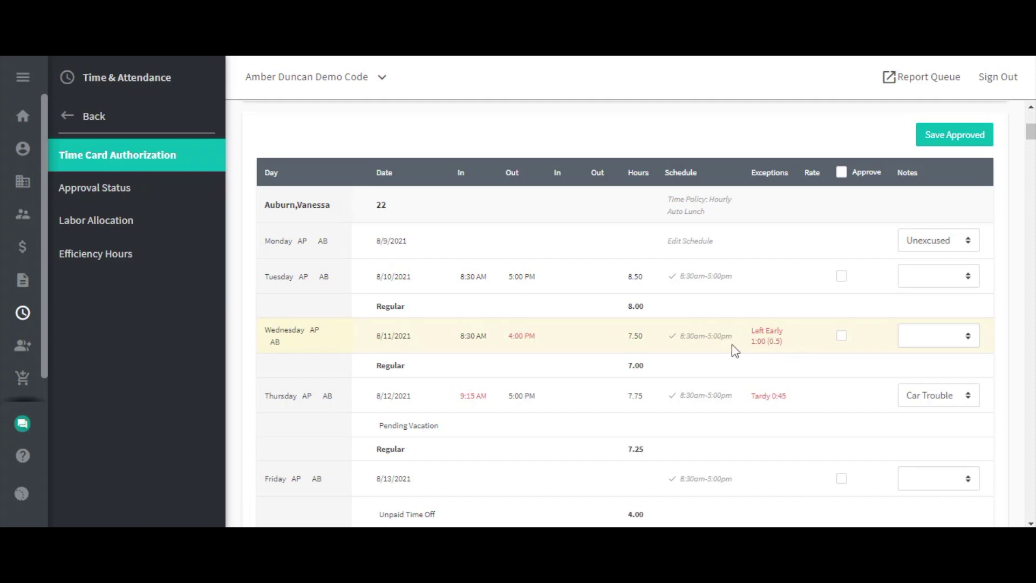
pyautogui.click(718, 337)
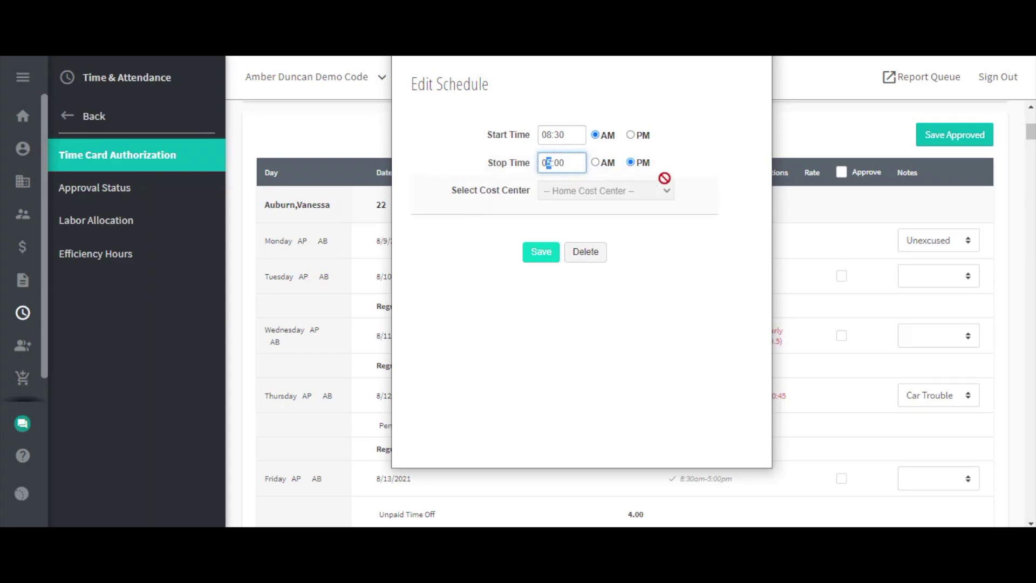
pyautogui.write('4')
pyautogui.click(542, 254)
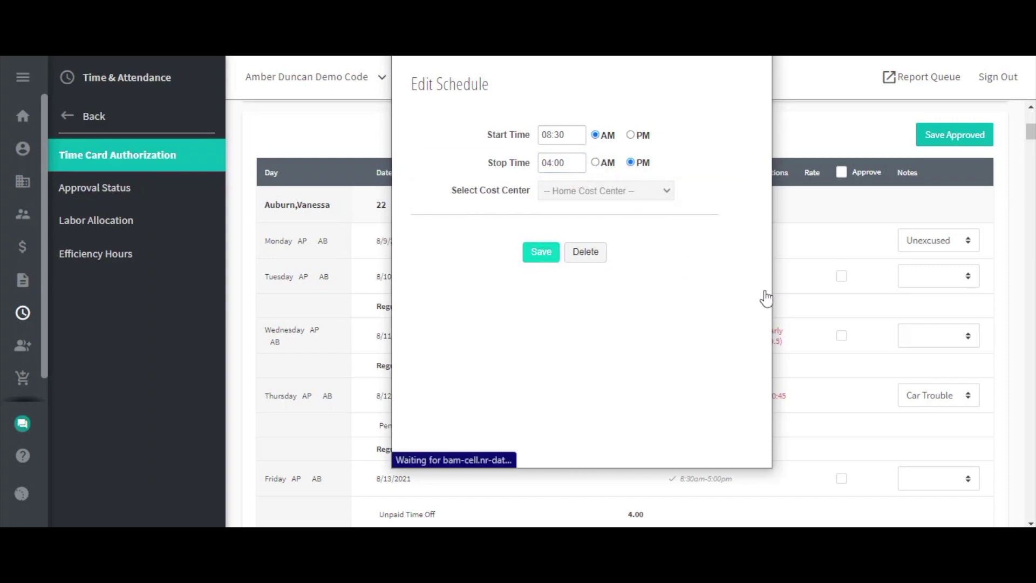